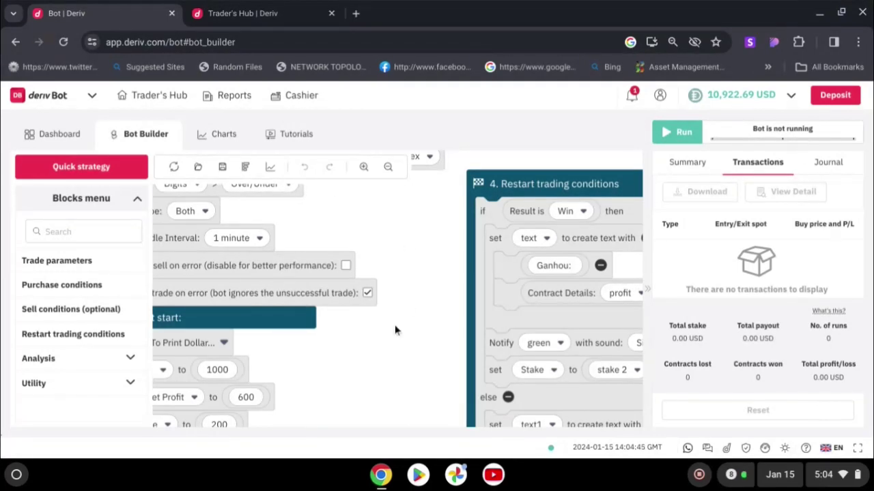
Go to Trader's Hub and launch Deriv Trader, opening the Volatility 10 (1s) chart
{"action": "scroll", "coordinate": [395, 323], "scroll_direction": "up", "scroll_amount": 2}
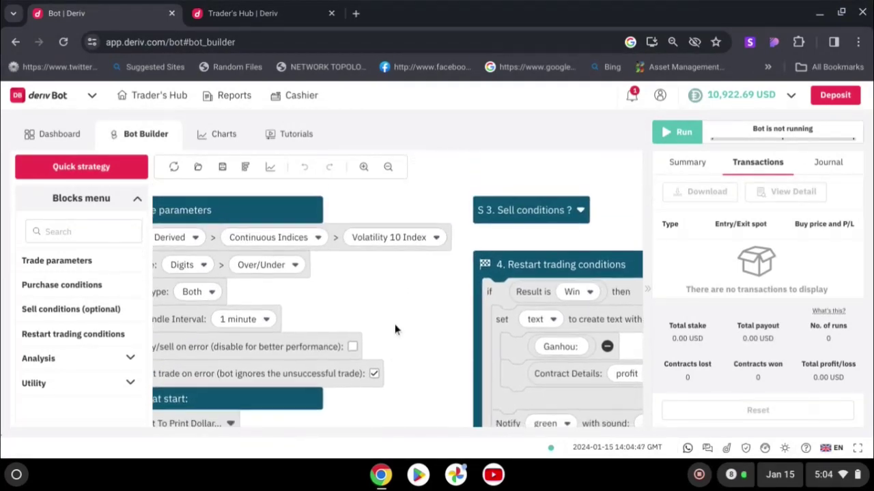
{"action": "scroll", "coordinate": [395, 326], "scroll_direction": "down", "scroll_amount": 3}
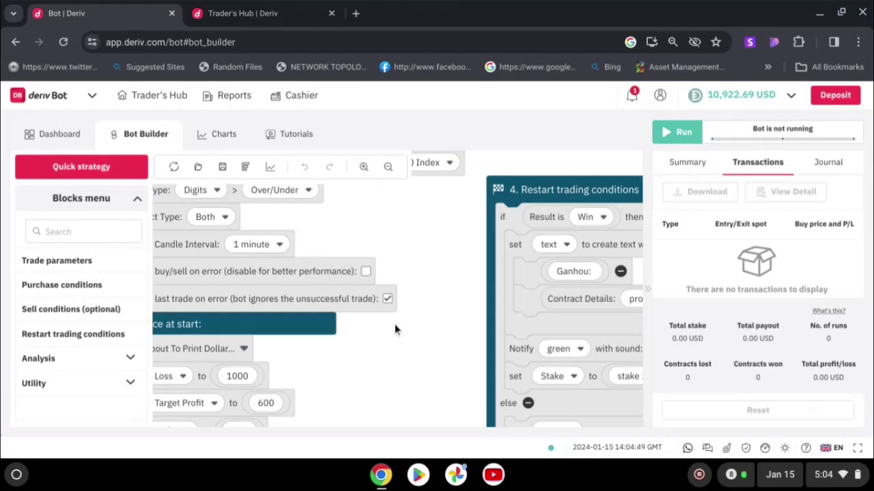
{"action": "left_click", "coordinate": [288, 13]}
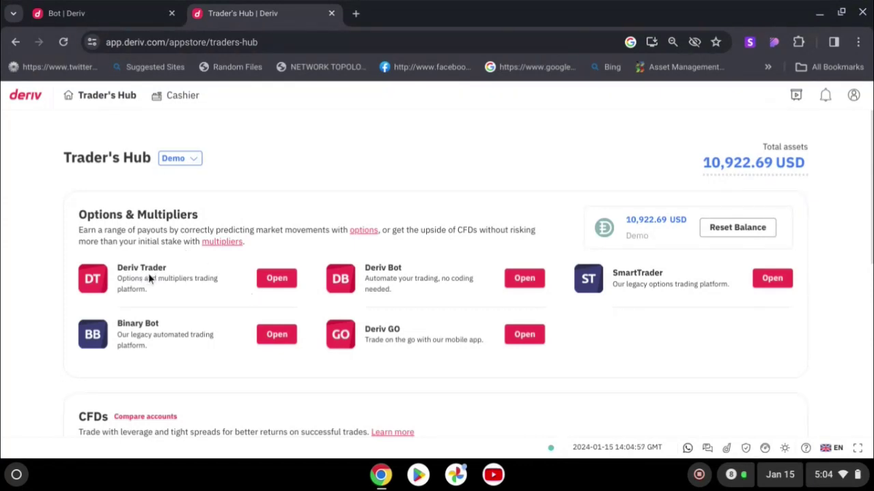
{"action": "left_click", "coordinate": [277, 279]}
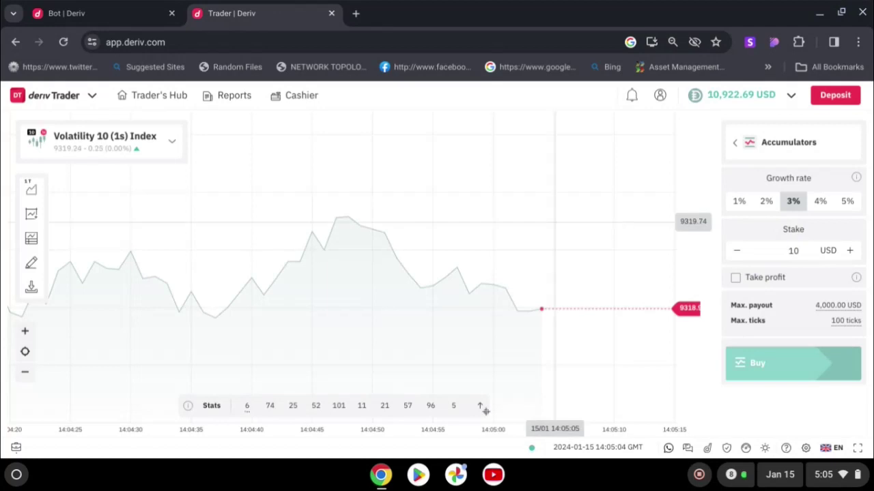
Change the Deriv Trader contract type from Accumulators to Digits Over/Under
{"action": "left_click", "coordinate": [737, 149]}
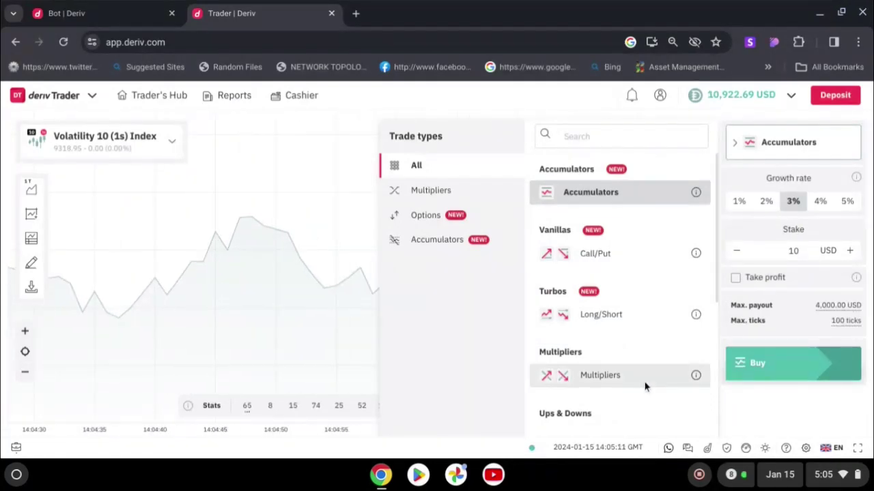
{"action": "scroll", "coordinate": [645, 387], "scroll_direction": "down", "scroll_amount": 3}
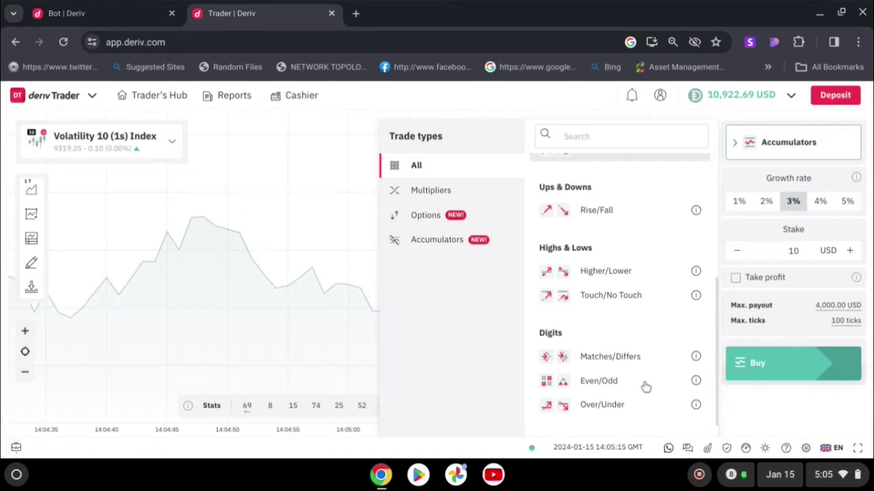
{"action": "left_click", "coordinate": [645, 387]}
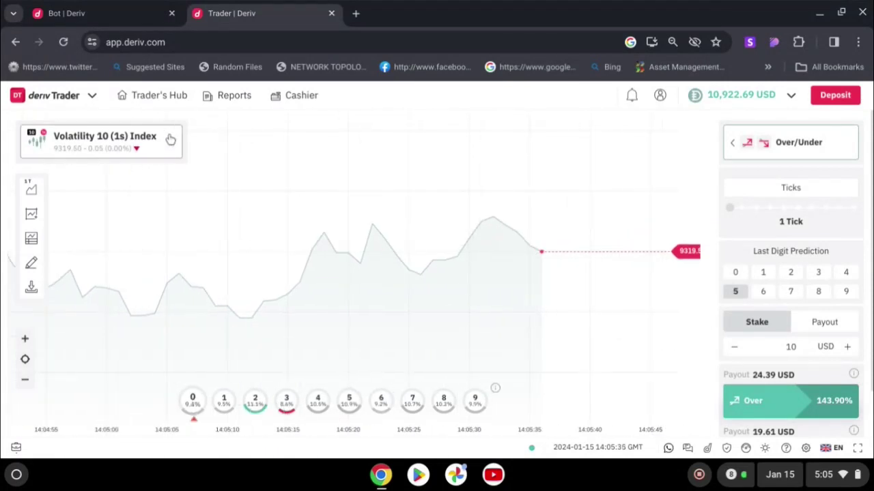
Switch the chart's market to Volatility 50 (1s) Index, then go back to the Bot Builder
{"action": "left_click", "coordinate": [171, 156]}
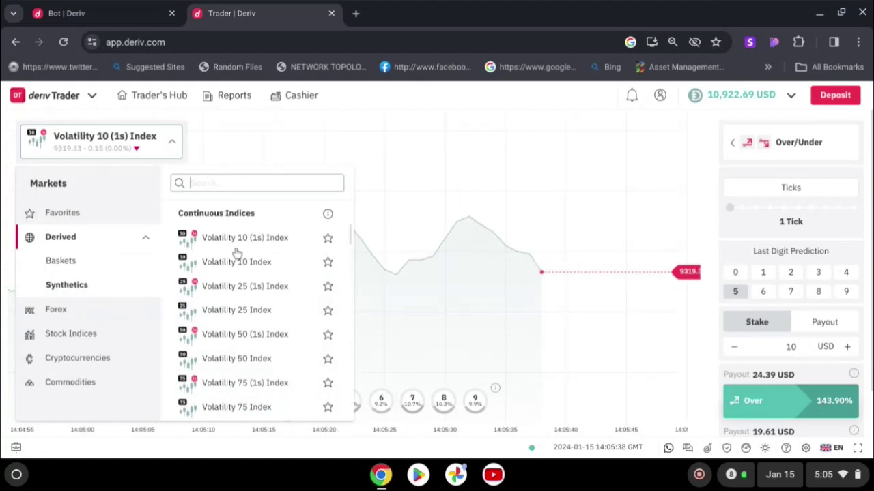
{"action": "left_click", "coordinate": [246, 335]}
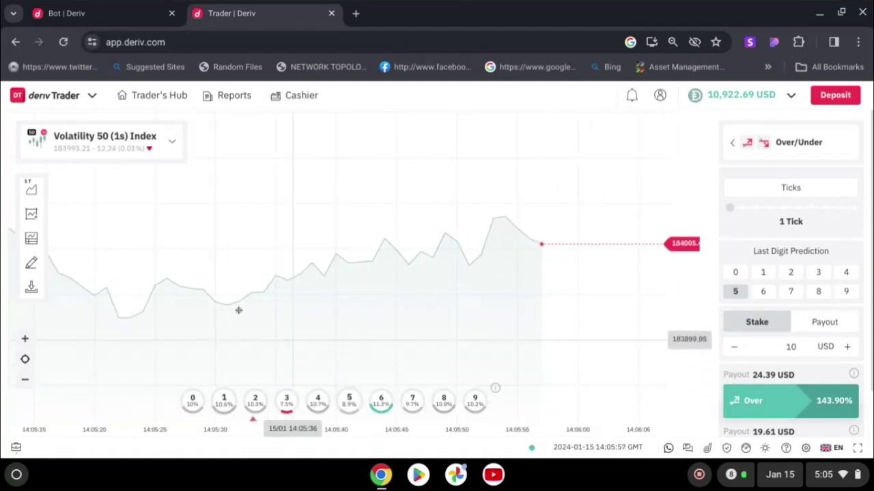
{"action": "left_click", "coordinate": [78, 15]}
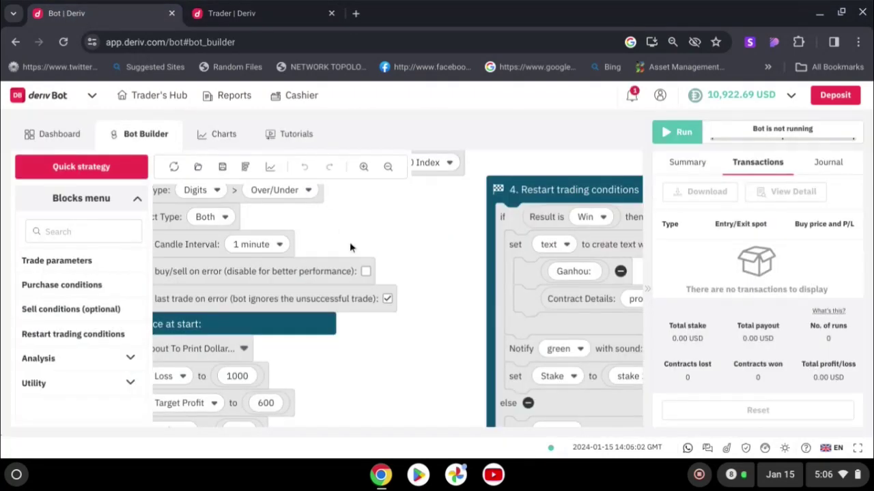
Set the bot's market to Volatility 50 (1s) Index, contract type Over, prediction 3
{"action": "scroll", "coordinate": [349, 247], "scroll_direction": "up", "scroll_amount": 3}
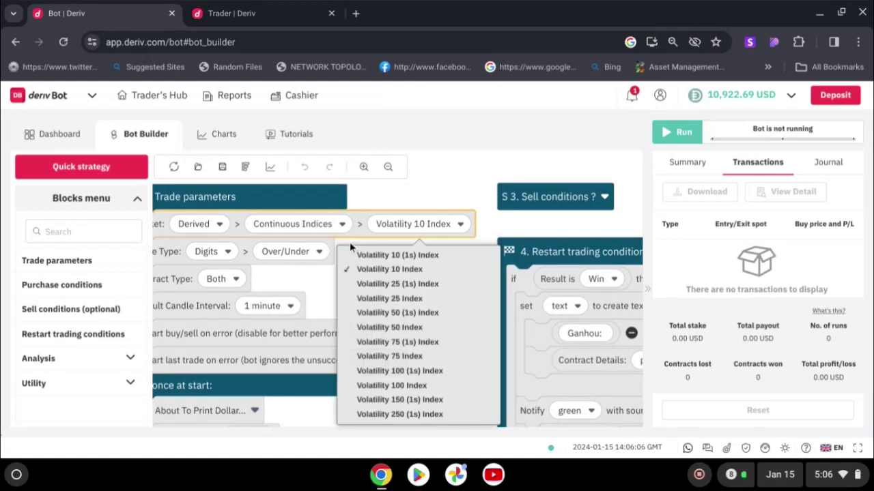
{"action": "key", "text": "Down"}
{"action": "key", "text": "Down"}
{"action": "key", "text": "Down"}
{"action": "key", "text": "Return"}
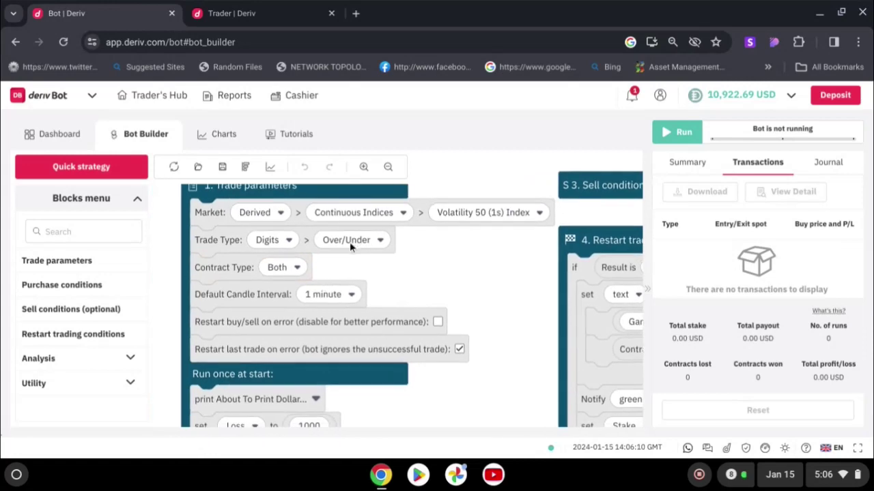
{"action": "key", "text": "Return"}
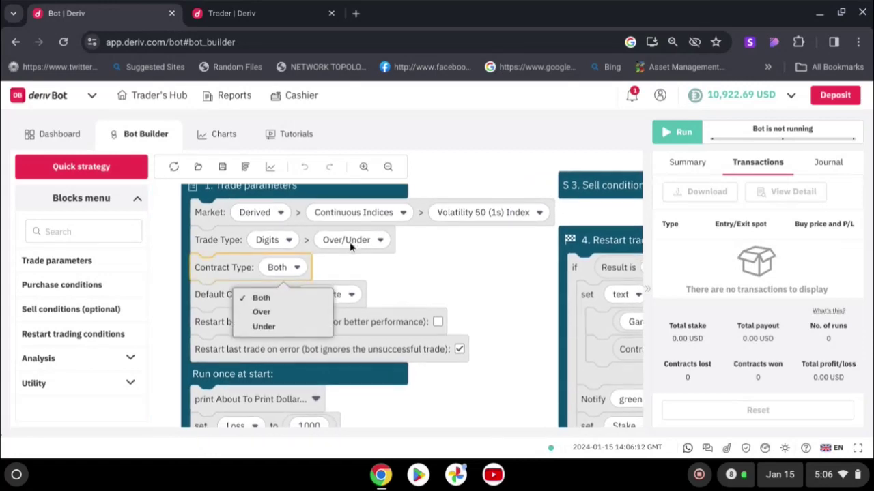
{"action": "key", "text": "Down"}
{"action": "key", "text": "Return"}
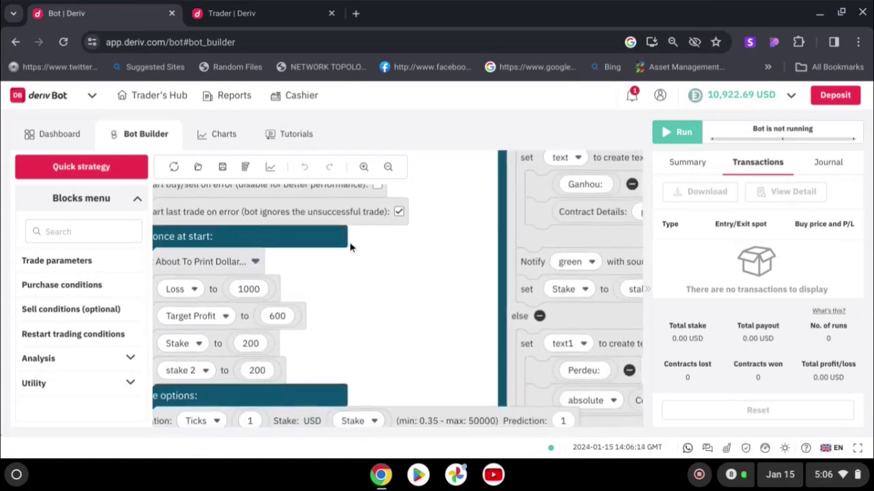
{"action": "key", "text": "Return"}
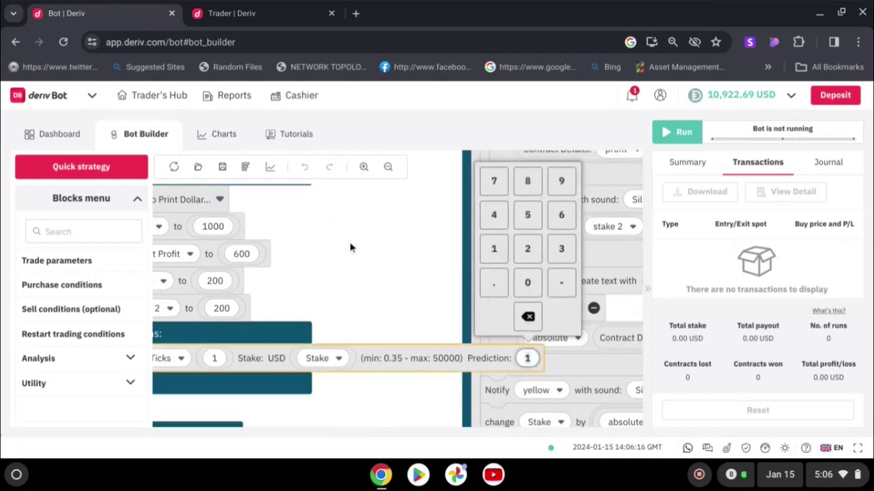
{"action": "key", "text": "Return"}
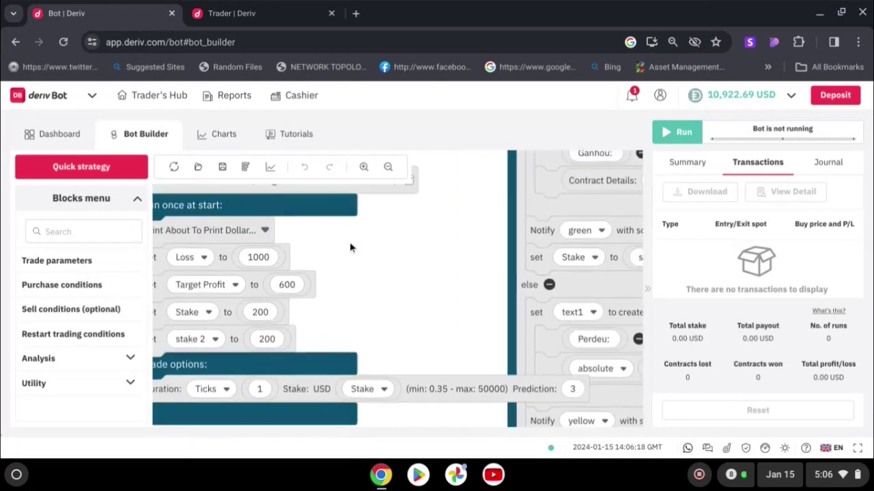
Set Target Profit to 100 and both Stake and stake 2 to 20
{"action": "key", "text": "Return"}
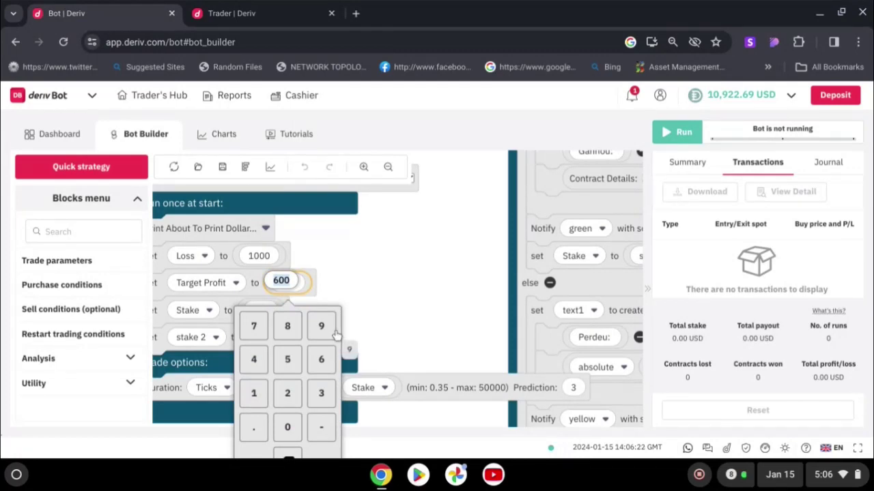
{"action": "type", "text": "10"}
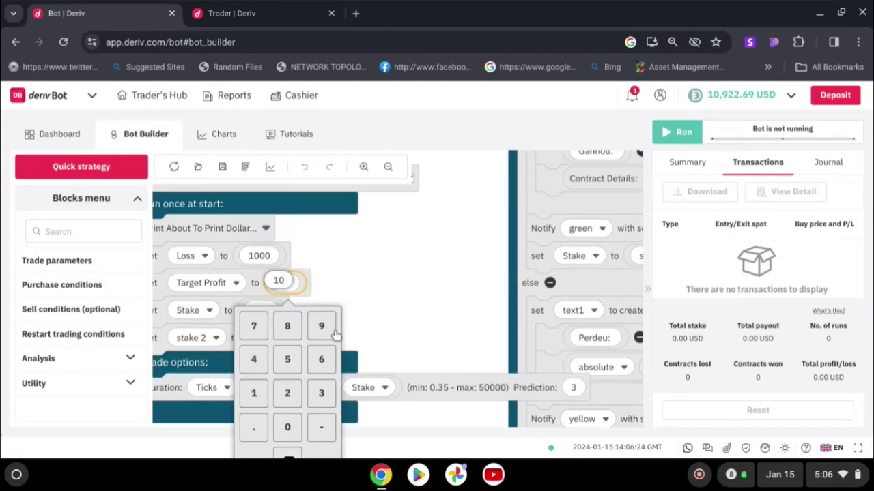
{"action": "type", "text": "0"}
{"action": "key", "text": "Return"}
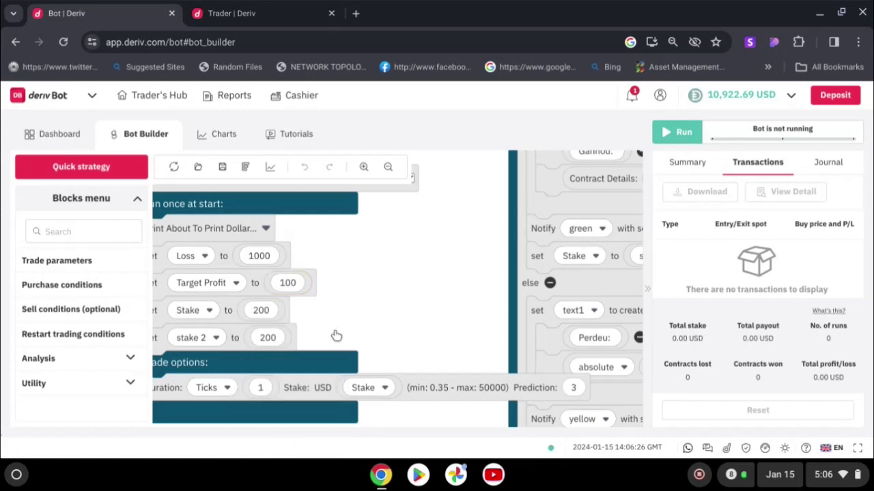
{"action": "key", "text": "Tab"}
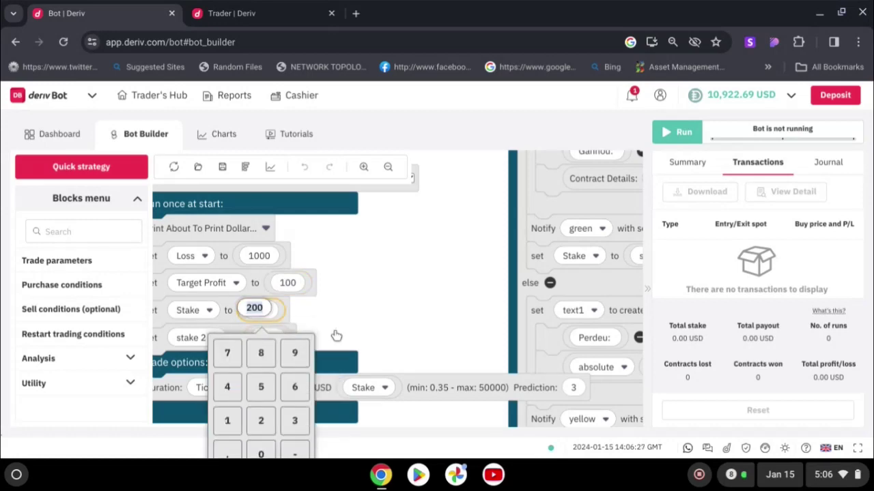
{"action": "type", "text": "20"}
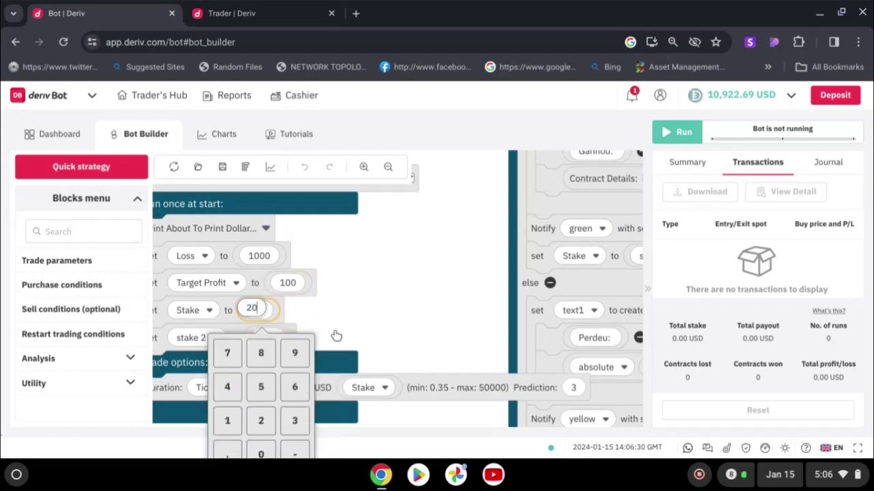
{"action": "key", "text": "Return"}
{"action": "key", "text": "Tab"}
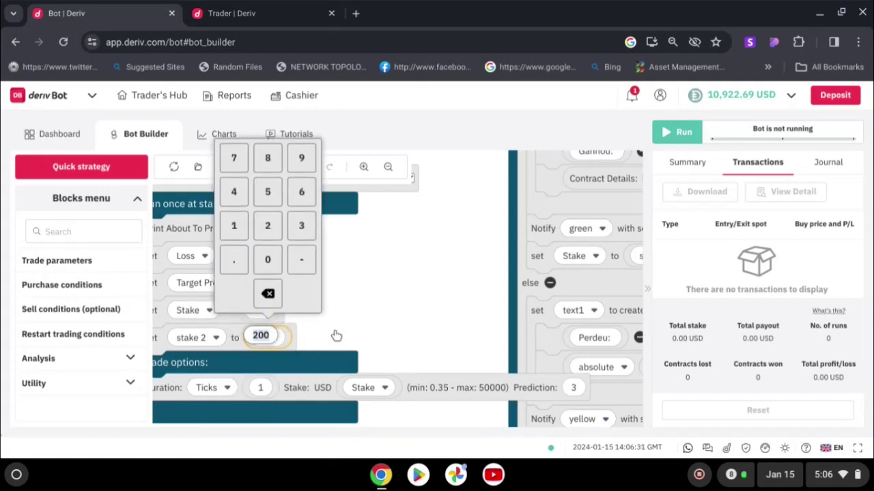
{"action": "type", "text": "20"}
{"action": "key", "text": "Return"}
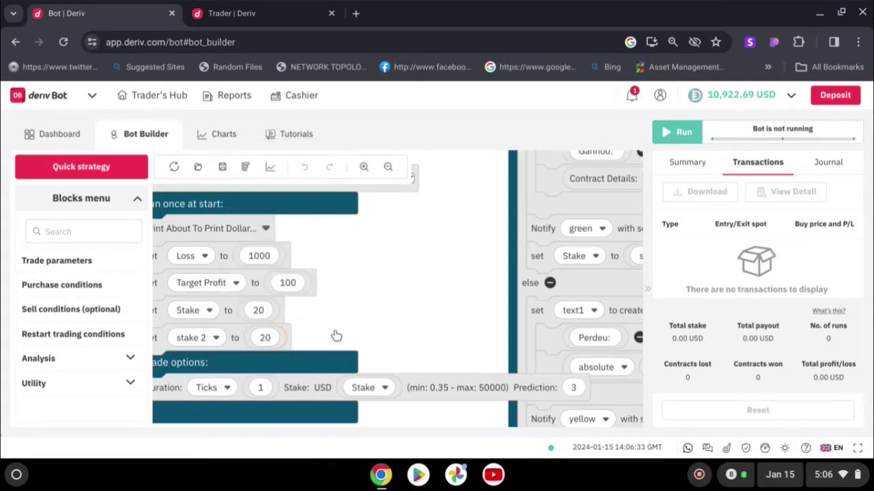
{"action": "scroll", "coordinate": [336, 335], "scroll_direction": "up", "scroll_amount": 2}
In the loss branch's 'change Stake by' block, replace the multiplier 1 with 0.6
{"action": "scroll", "coordinate": [337, 335], "scroll_direction": "right", "scroll_amount": 2}
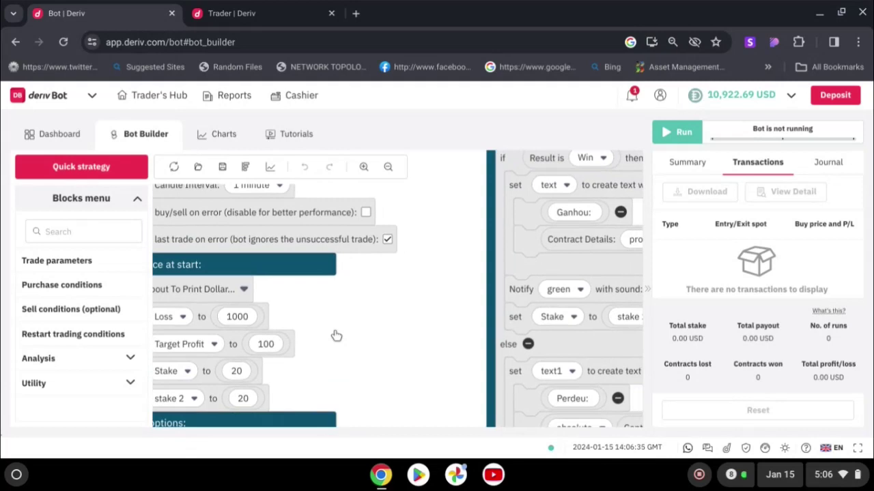
{"action": "scroll", "coordinate": [337, 336], "scroll_direction": "right", "scroll_amount": 5}
{"action": "scroll", "coordinate": [337, 336], "scroll_direction": "down", "scroll_amount": 1}
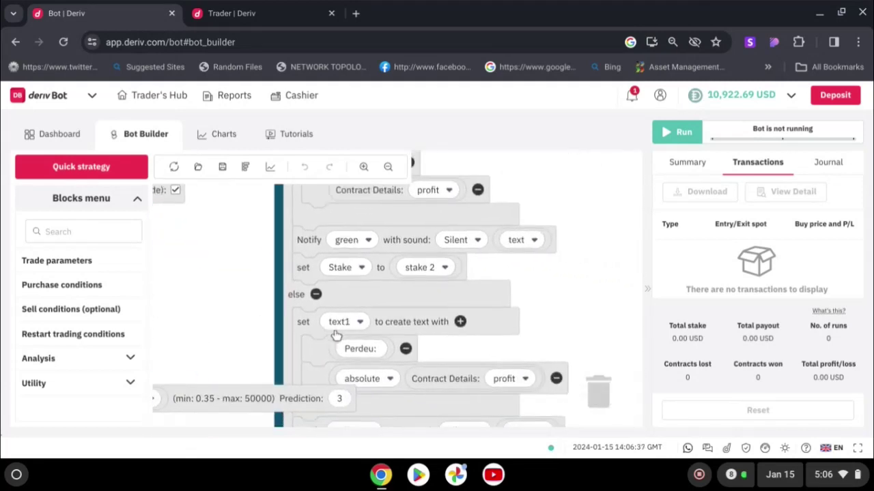
{"action": "scroll", "coordinate": [337, 336], "scroll_direction": "down", "scroll_amount": 5}
{"action": "scroll", "coordinate": [337, 336], "scroll_direction": "right", "scroll_amount": 5}
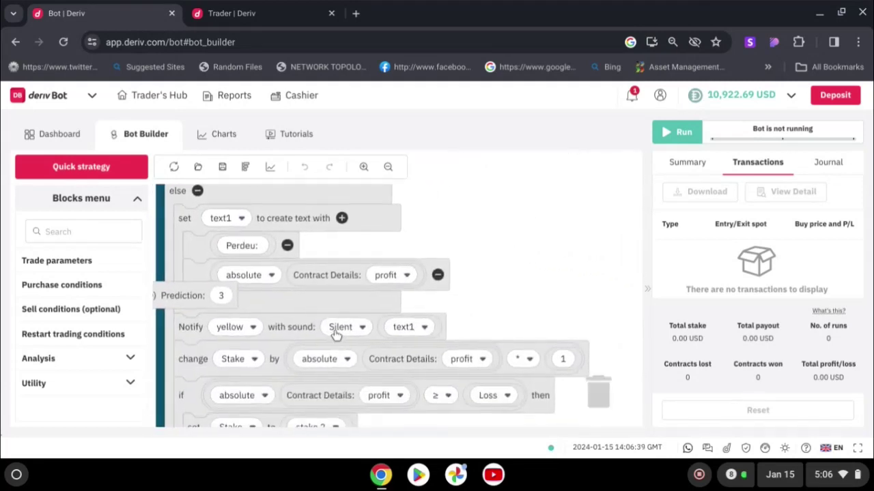
{"action": "left_click", "coordinate": [535, 319]}
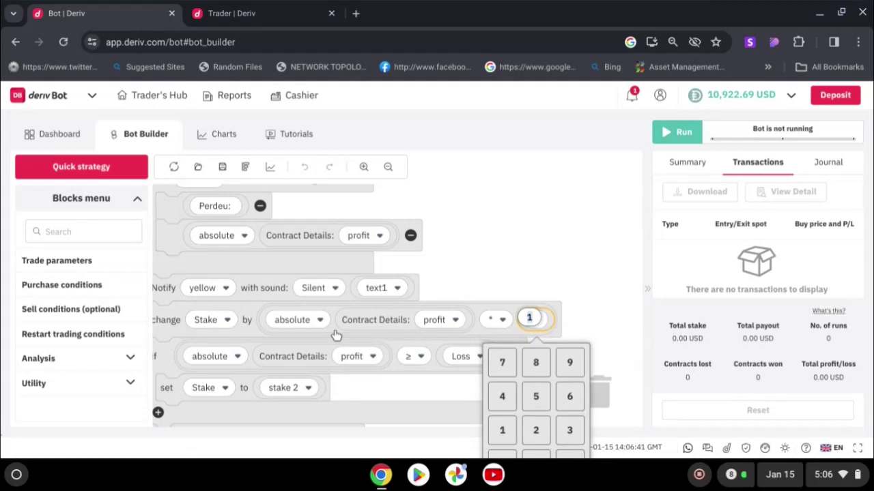
{"action": "key", "text": "BackSpace"}
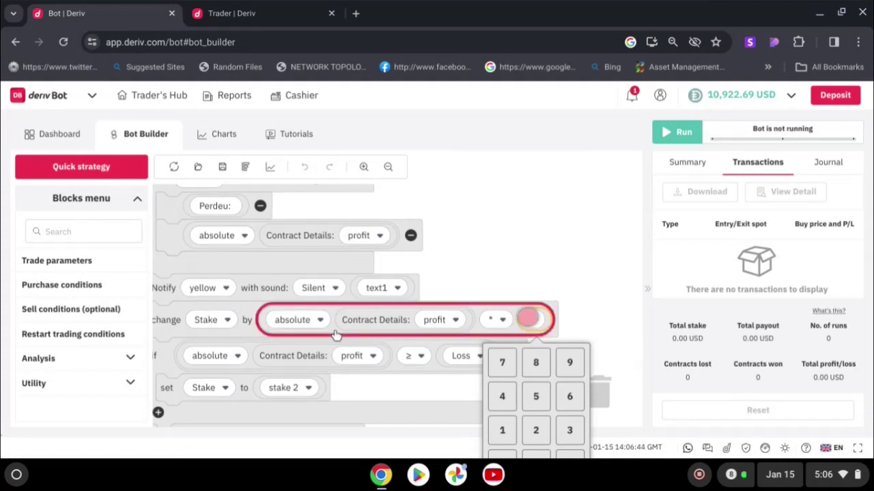
{"action": "key", "text": "Escape"}
{"action": "left_click", "coordinate": [535, 319]}
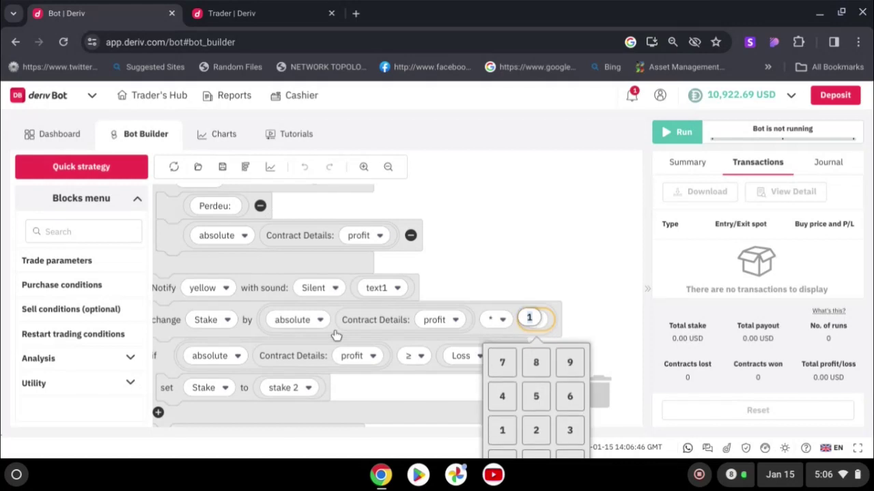
{"action": "type", "text": "0."}
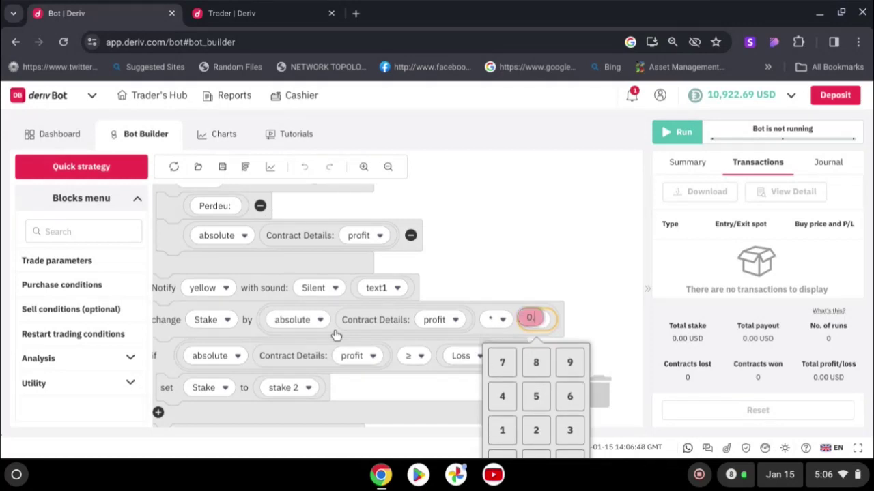
{"action": "type", "text": "6"}
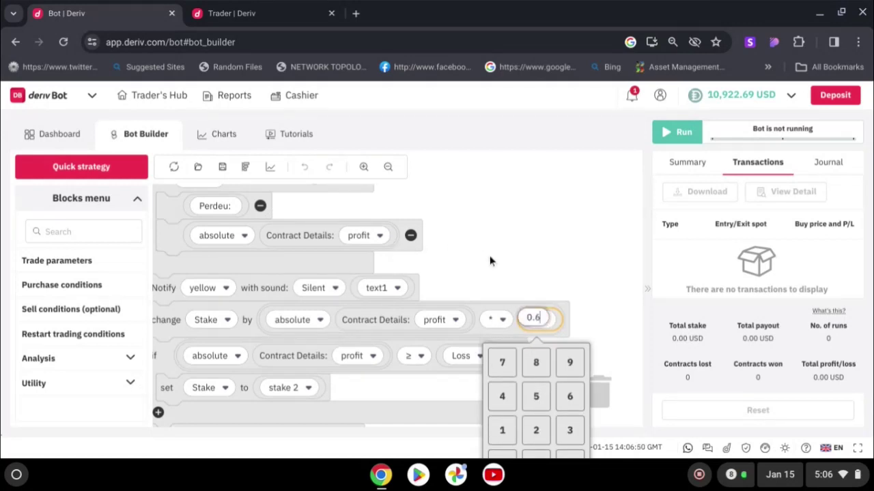
{"action": "left_click", "coordinate": [489, 258]}
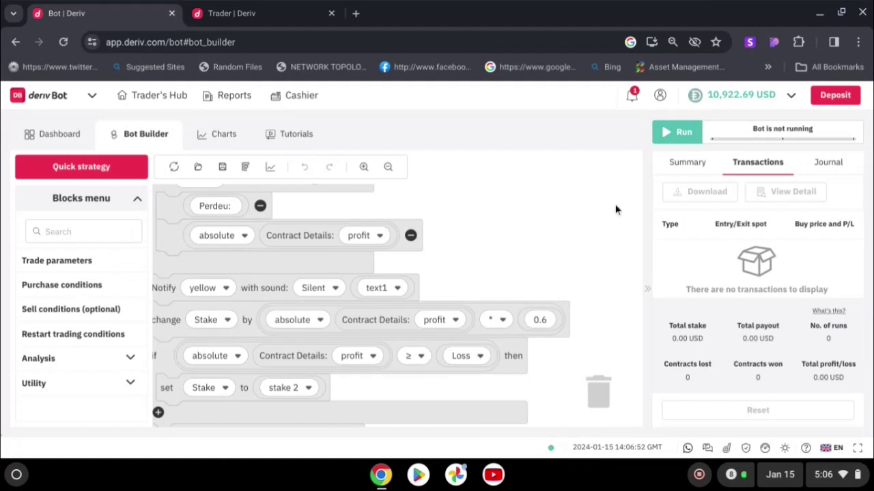
Run the bot and acknowledge the start-up alert so trades begin
{"action": "left_click", "coordinate": [675, 130]}
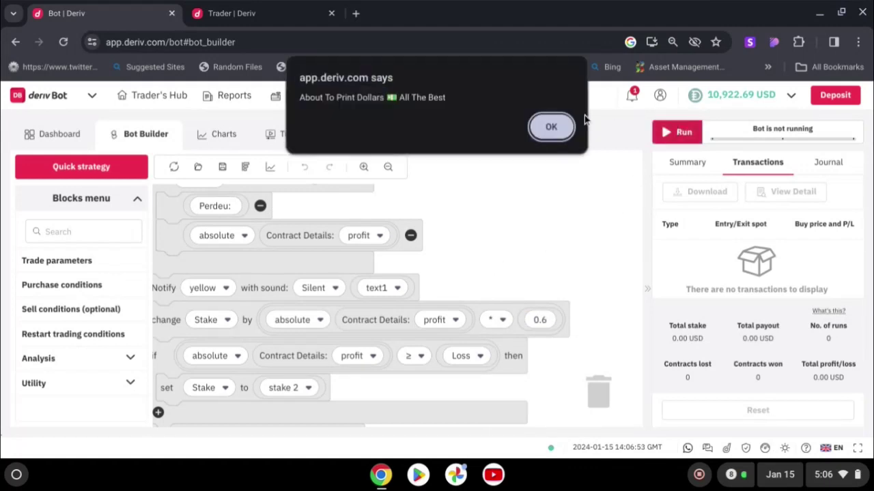
{"action": "left_click", "coordinate": [551, 127]}
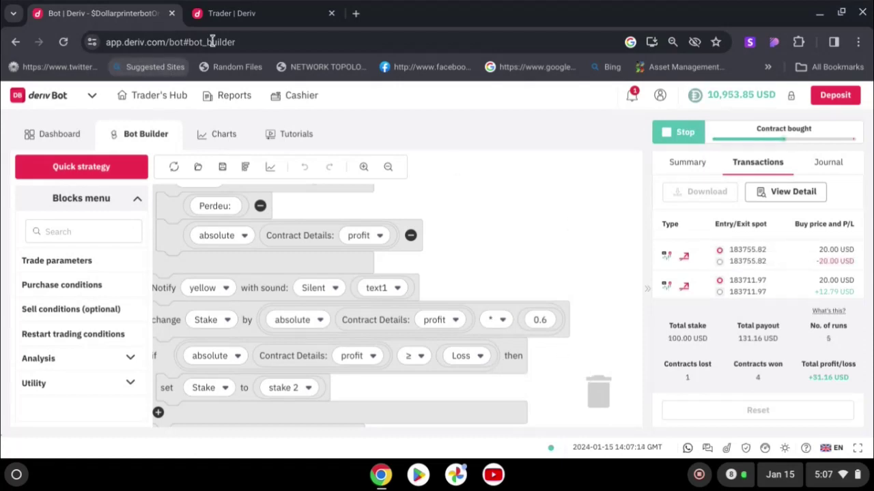
Check the Volatility 50 (1s) chart in Deriv Trader, then return to the bot until it reaches 102.78
{"action": "left_click", "coordinate": [251, 22]}
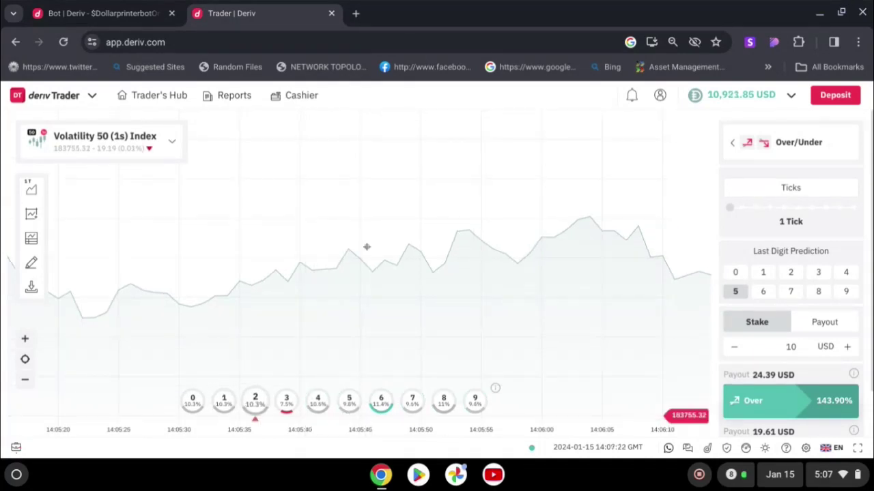
{"action": "left_click", "coordinate": [125, 19]}
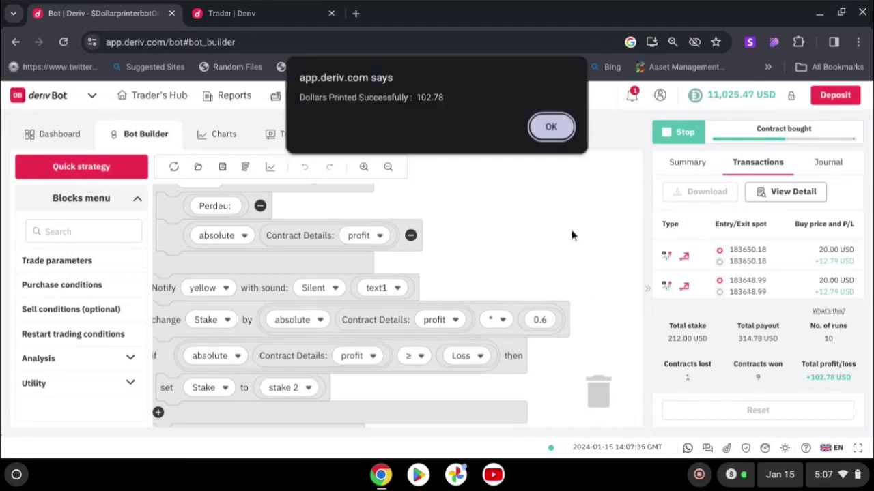
Dismiss the 102.78 profit alert, reset all bot results to zero, and switch to Deriv Trader
{"action": "left_click", "coordinate": [552, 127]}
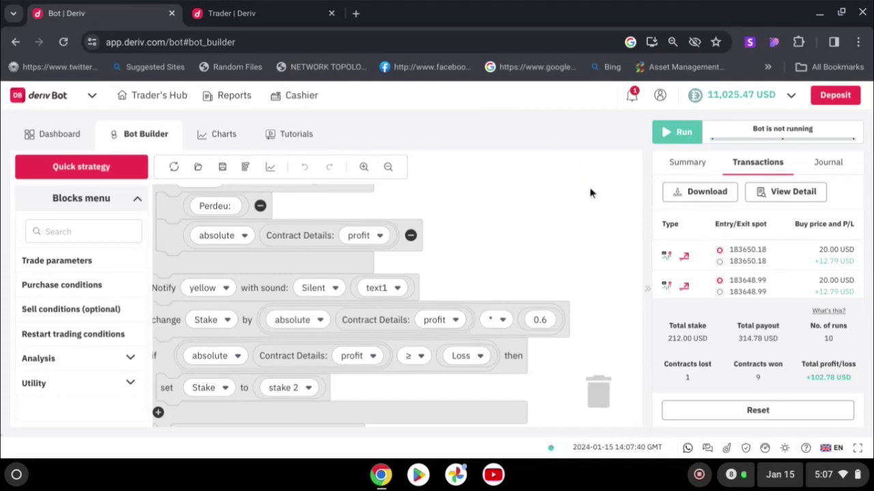
{"action": "left_click", "coordinate": [756, 410]}
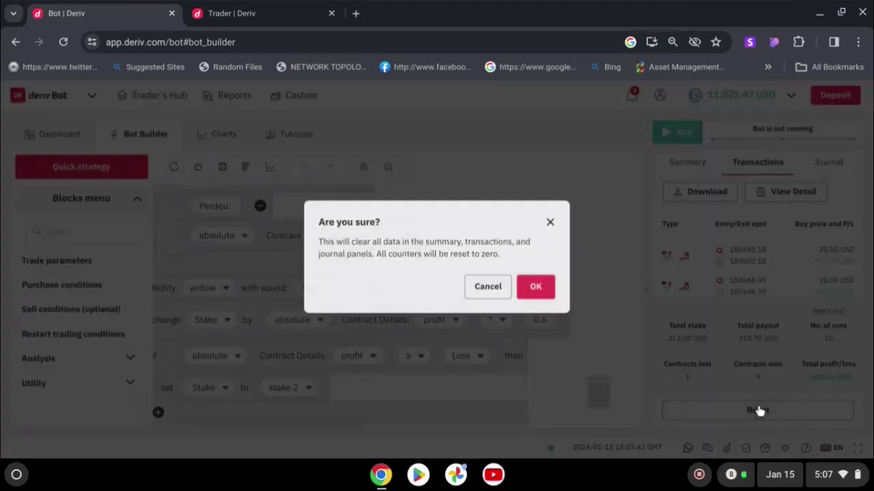
{"action": "left_click", "coordinate": [537, 287]}
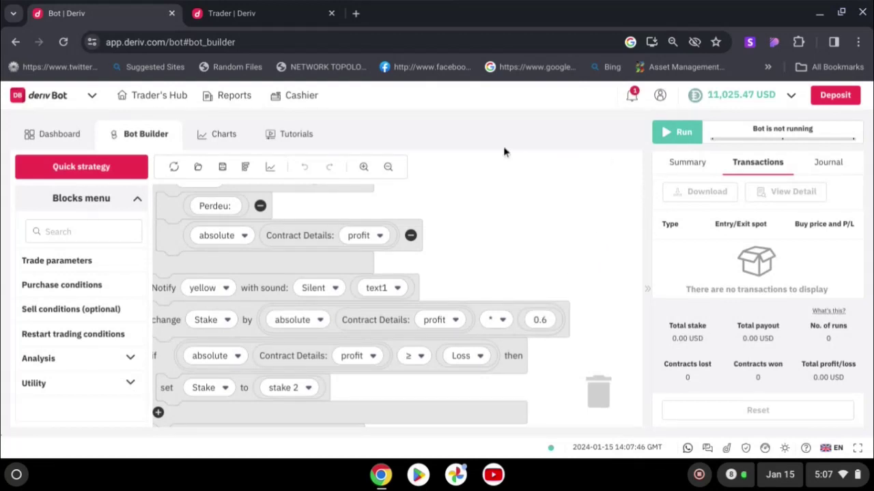
{"action": "left_click", "coordinate": [293, 14]}
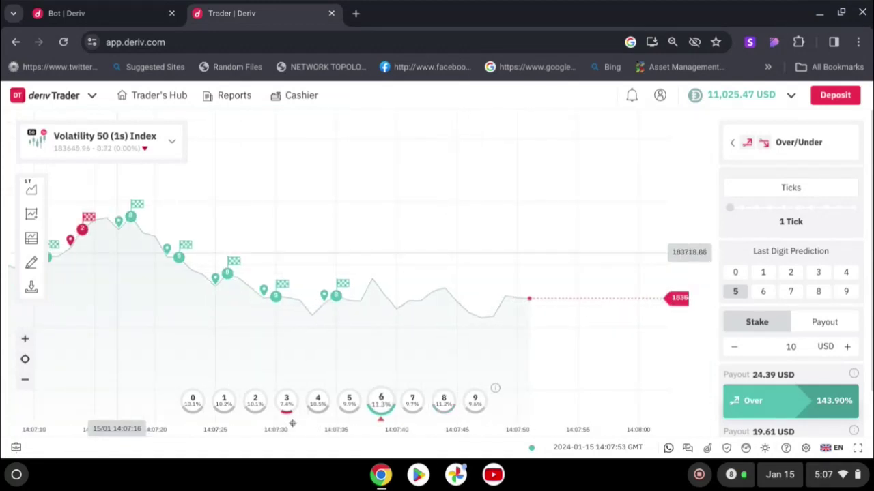
Start a second bot run and acknowledge the start-up alert
{"action": "left_click", "coordinate": [123, 15]}
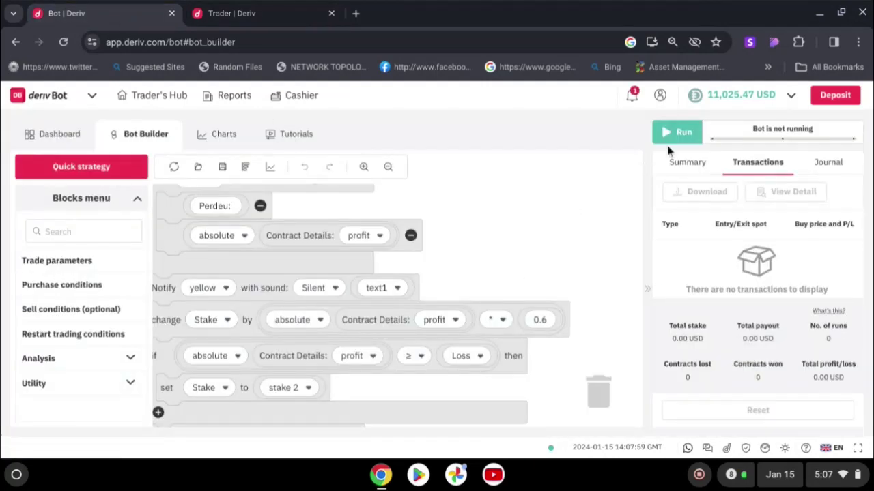
{"action": "left_click", "coordinate": [676, 135]}
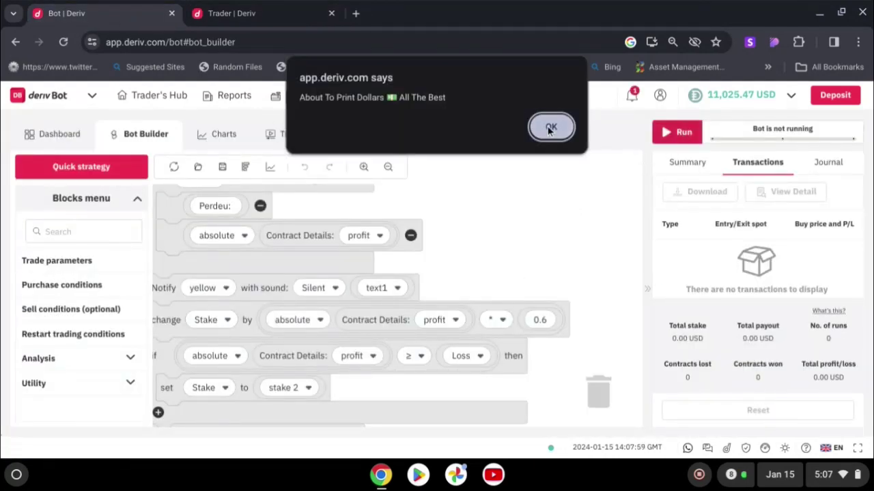
{"action": "left_click", "coordinate": [551, 128]}
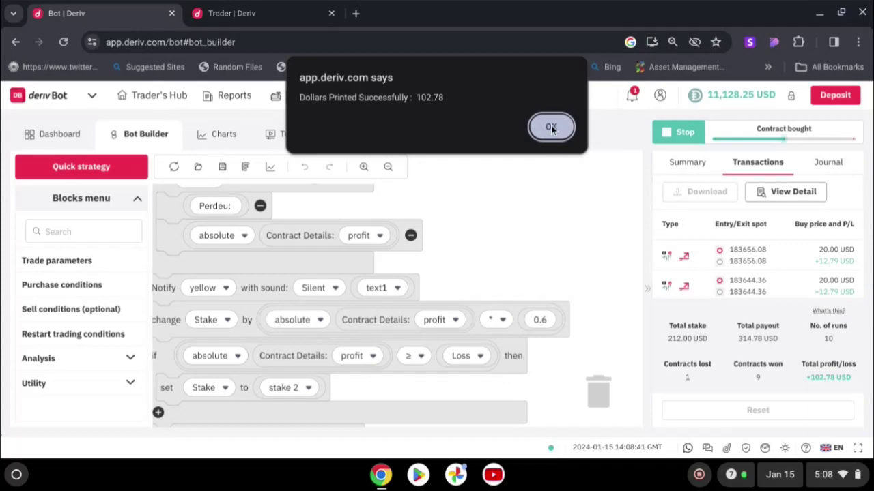
After the 102.78 USD target alert, reset all results and counters to zero
{"action": "left_click", "coordinate": [551, 128]}
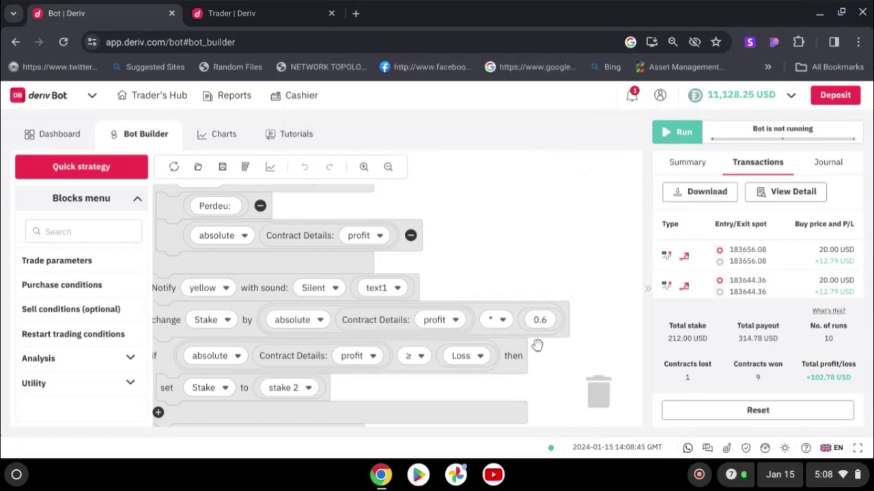
{"action": "left_click", "coordinate": [767, 412]}
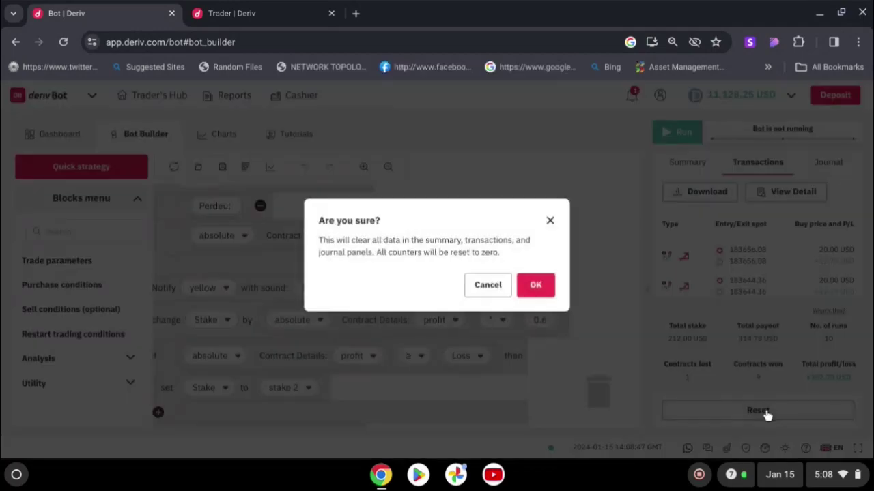
{"action": "left_click", "coordinate": [539, 284]}
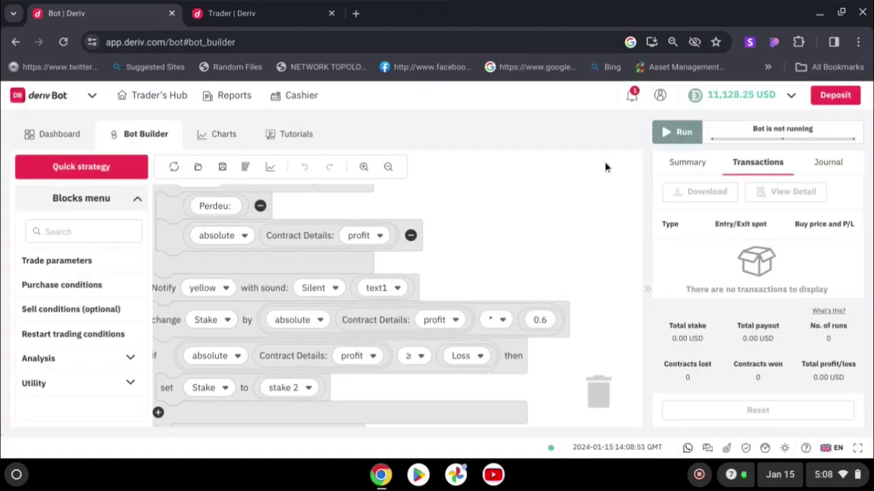